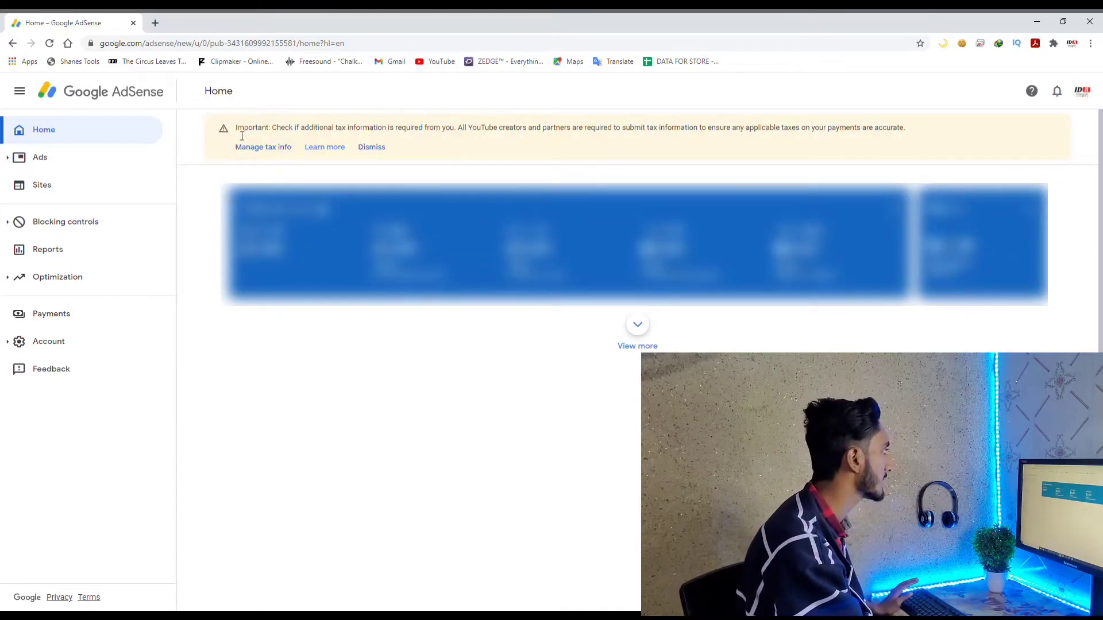
Highlight the home page's tax notice, then follow its Manage tax info link to the Payments tax center
drag(236, 132, 613, 137)
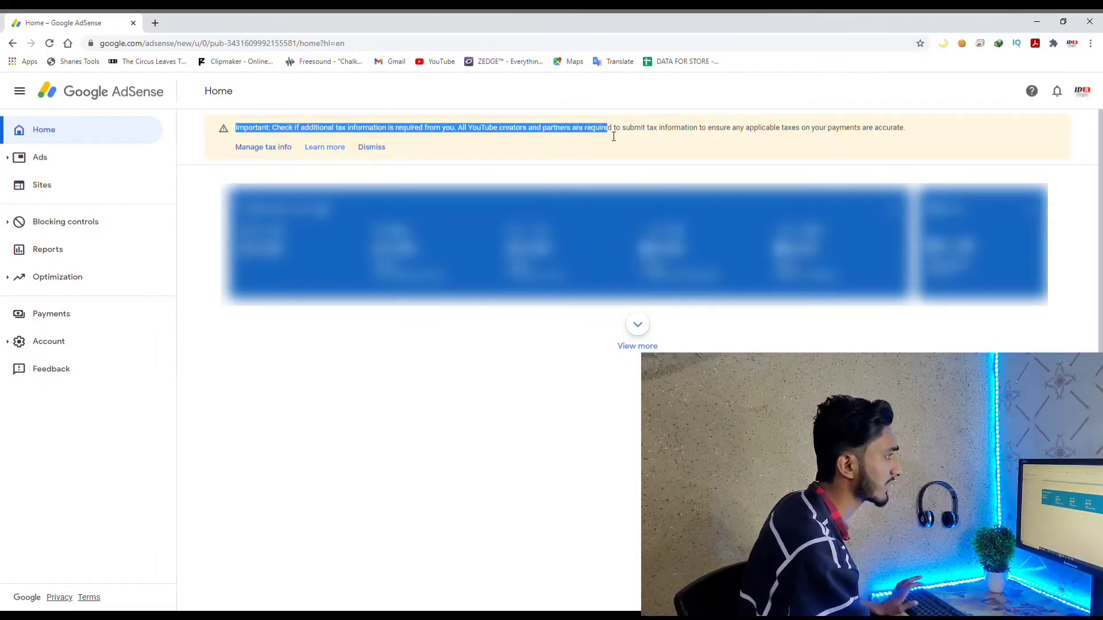
click(653, 153)
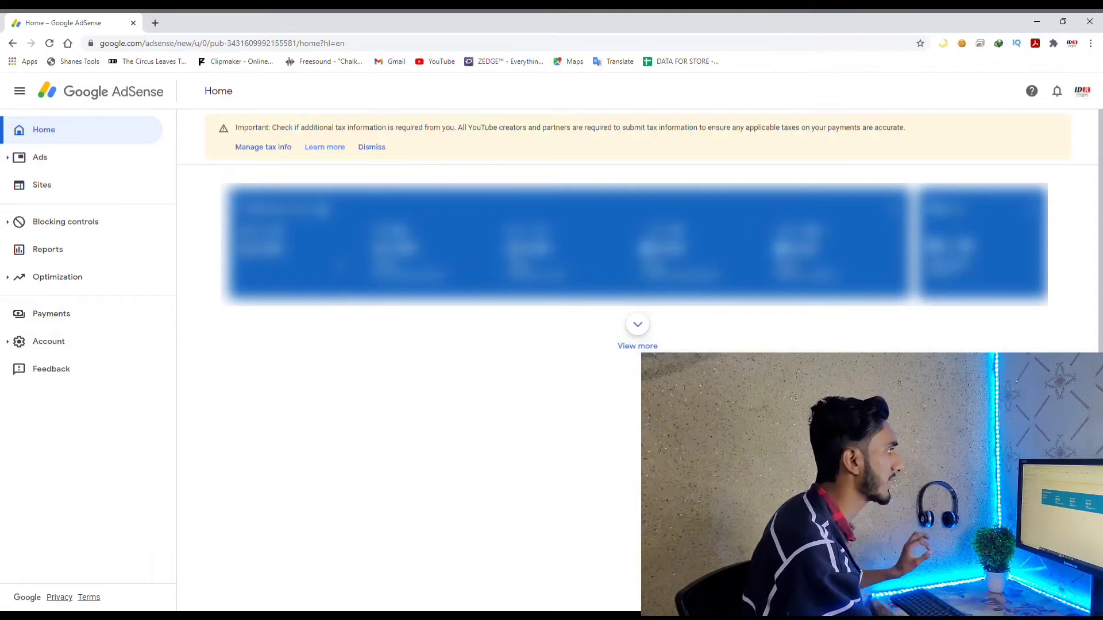
click(264, 150)
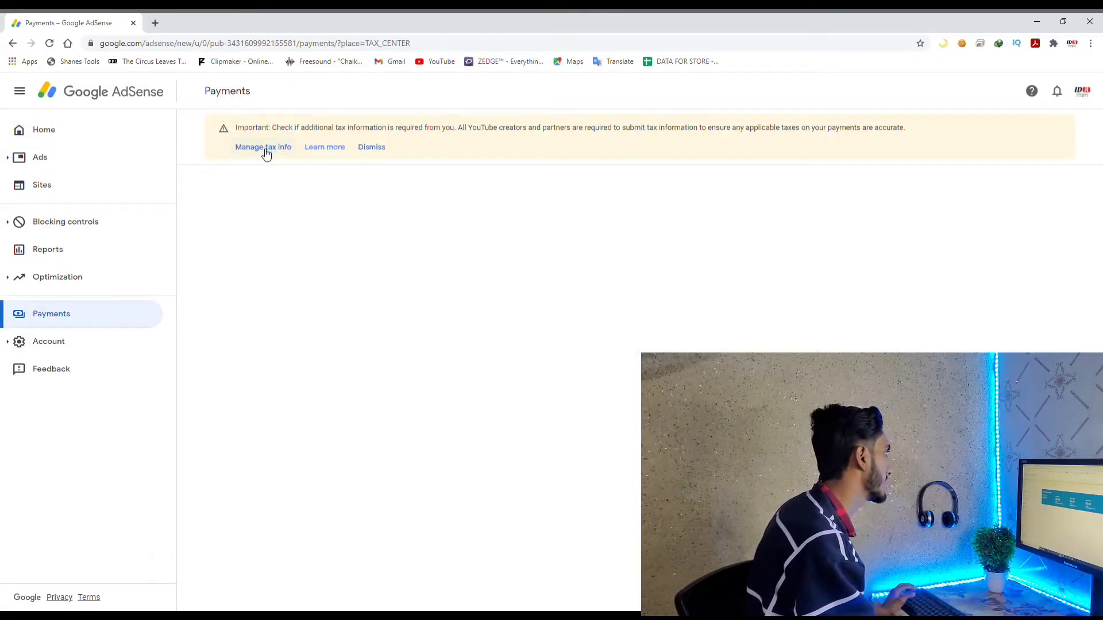
Reload Manage tax info and start adding United States tax info
click(264, 150)
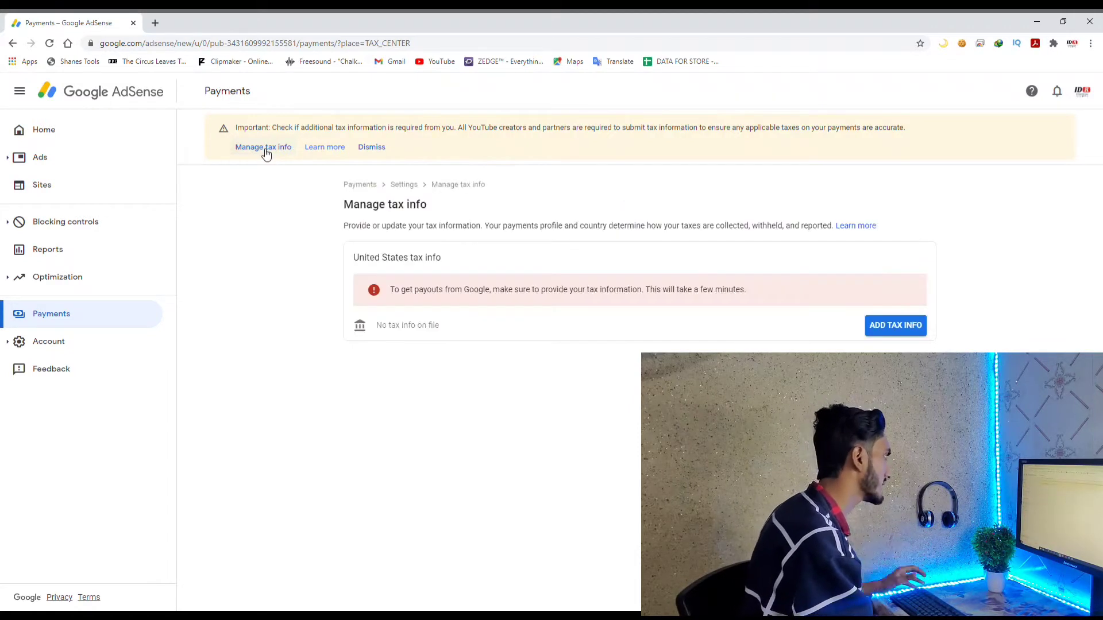
click(899, 329)
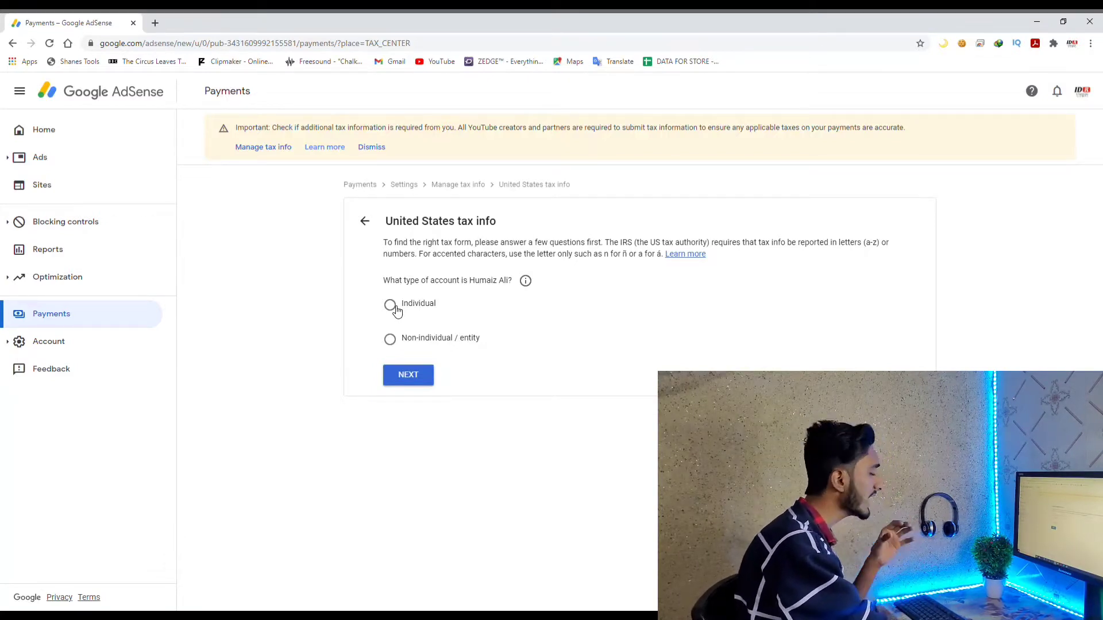
Choose Individual as the account type and continue to the citizenship question
click(398, 315)
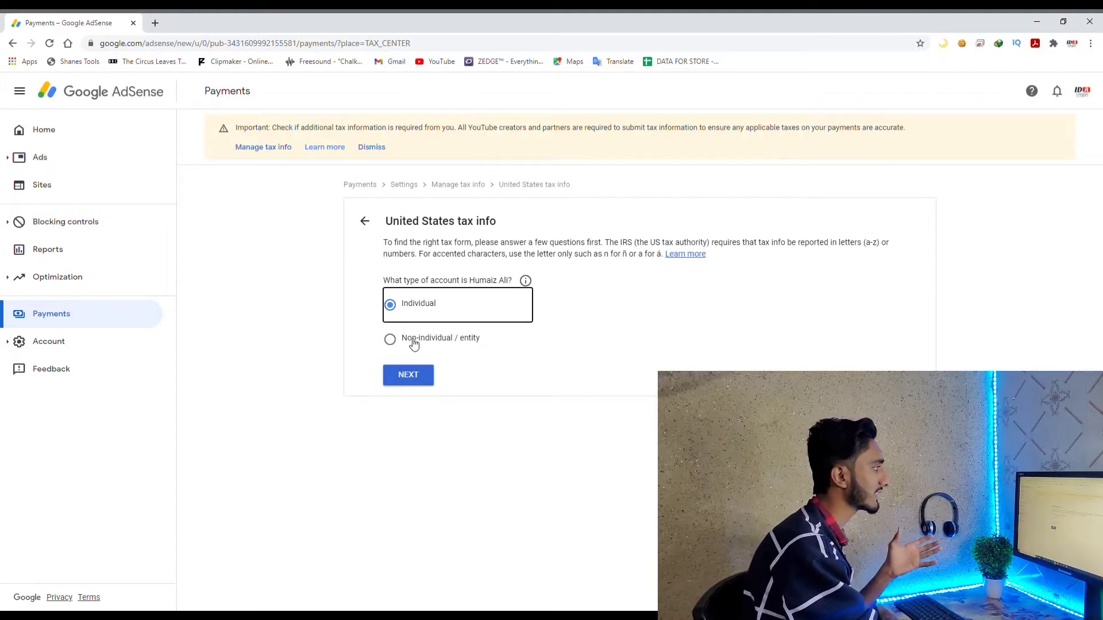
click(421, 374)
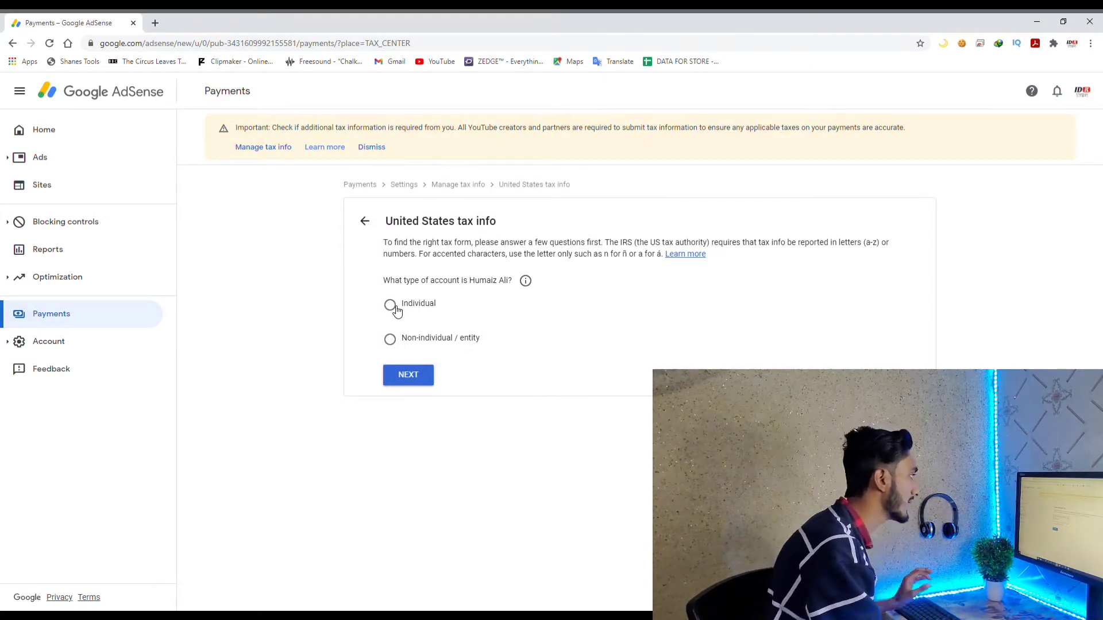
click(398, 314)
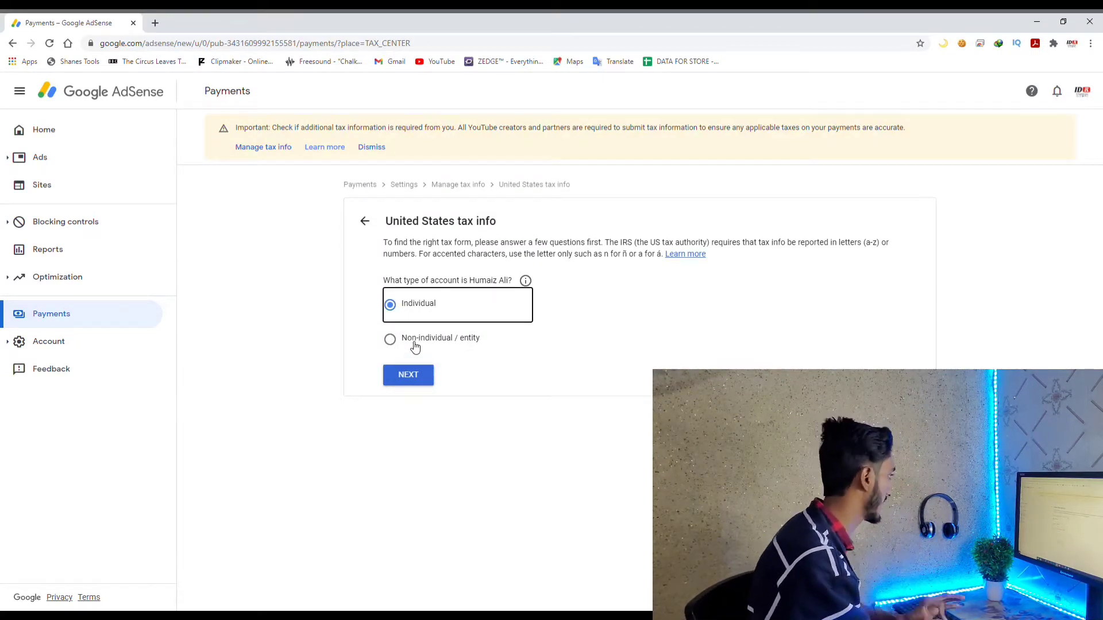
click(420, 374)
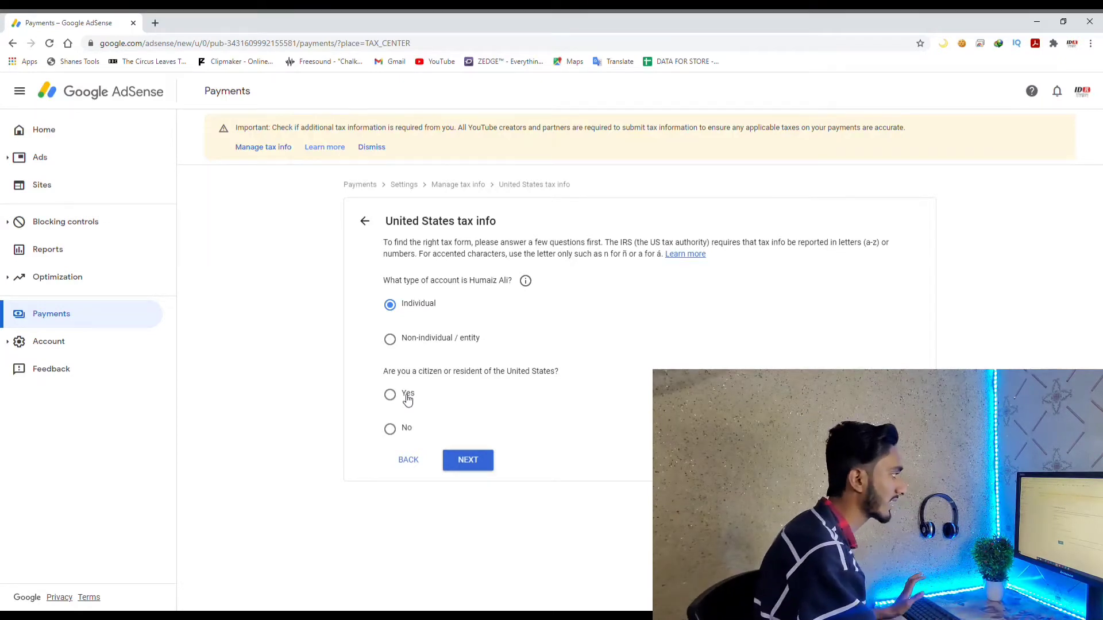
Answer No to being a US citizen or resident and continue
click(392, 431)
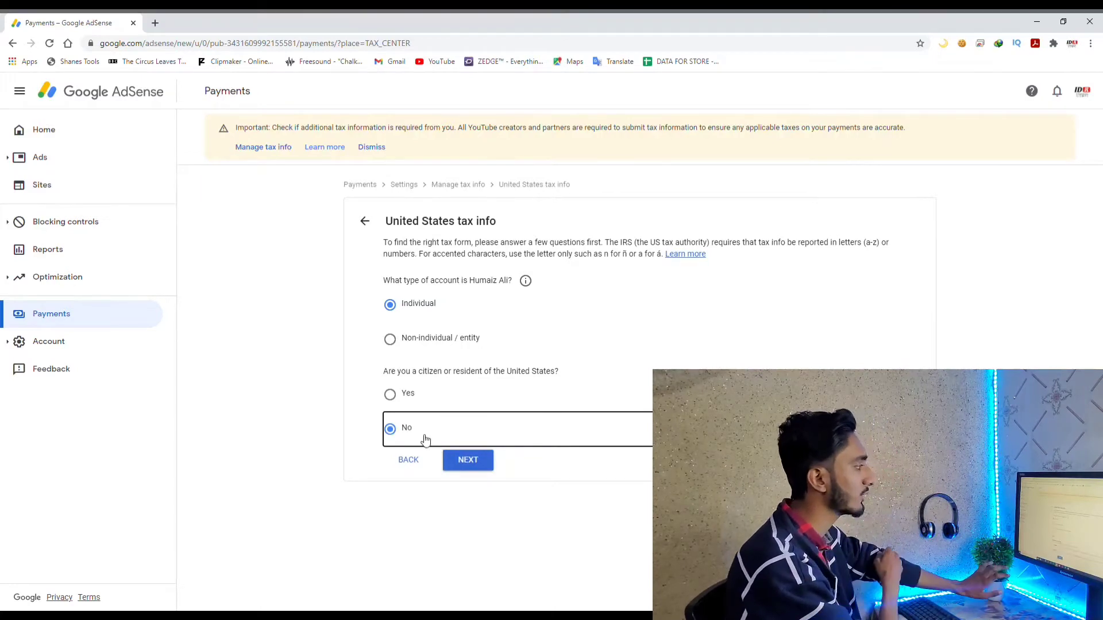
click(470, 460)
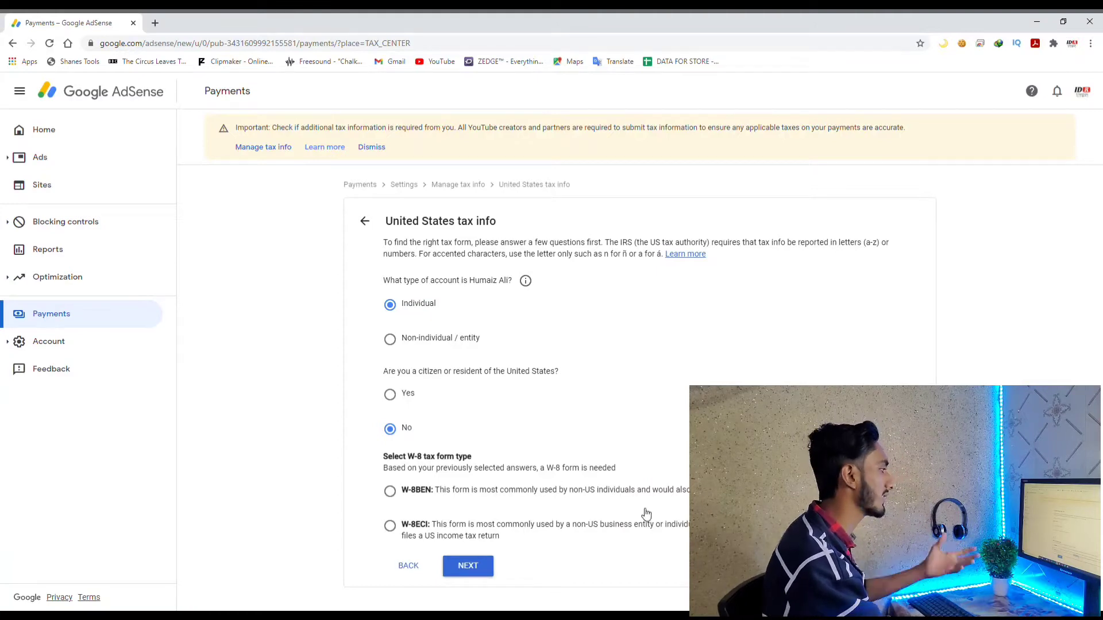
Compare the W-8ECI and W-8BEN options, pick the form type, and start the W-8BEN form
drag(602, 526, 657, 536)
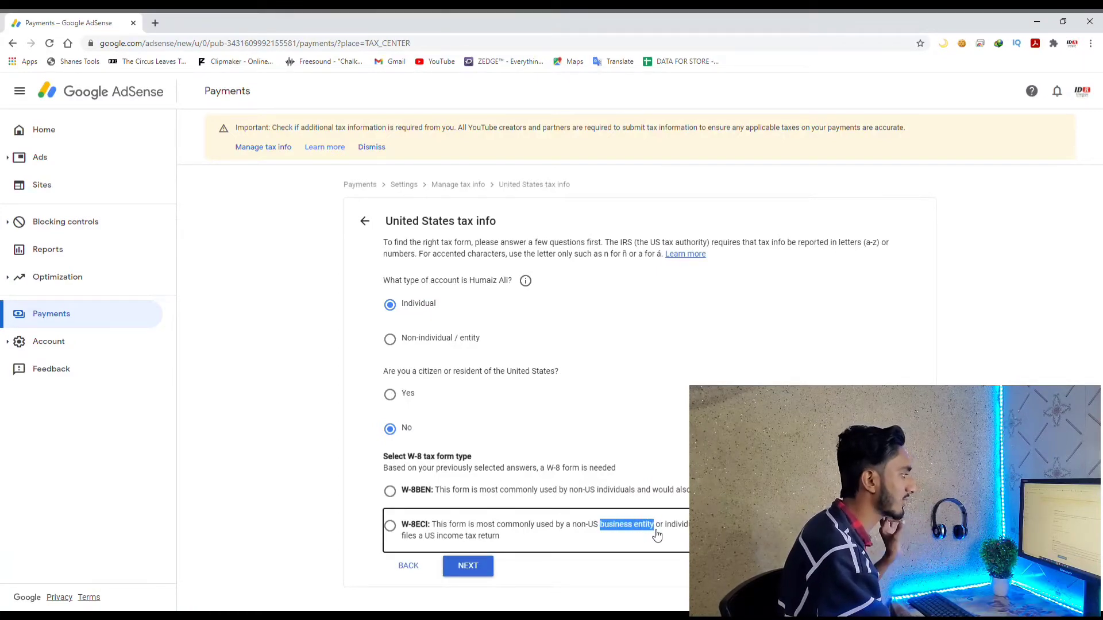
click(658, 536)
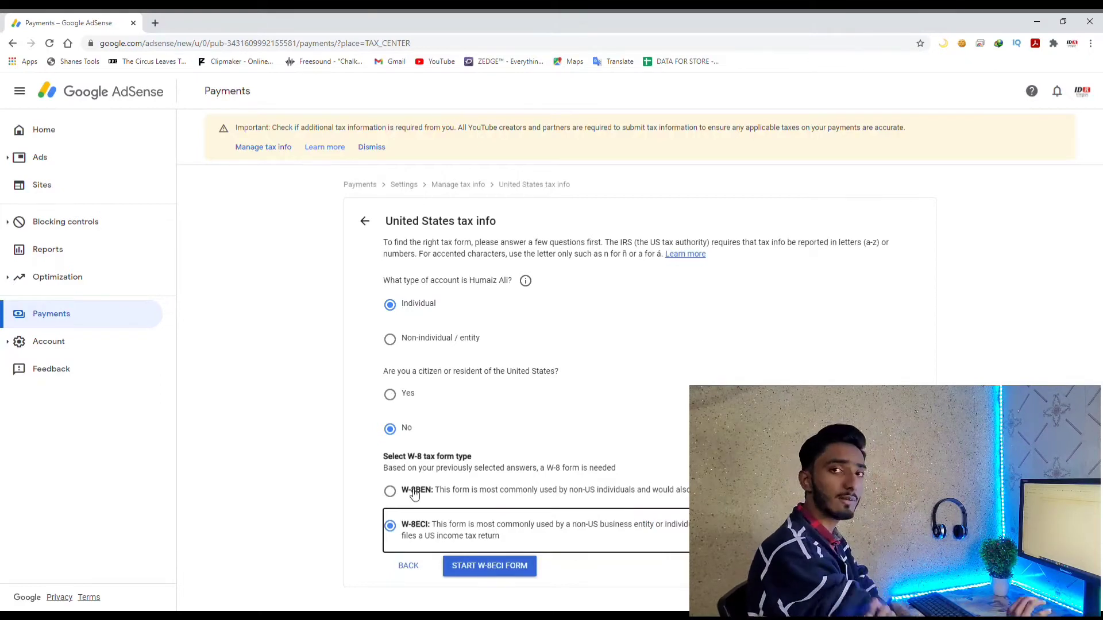
click(503, 567)
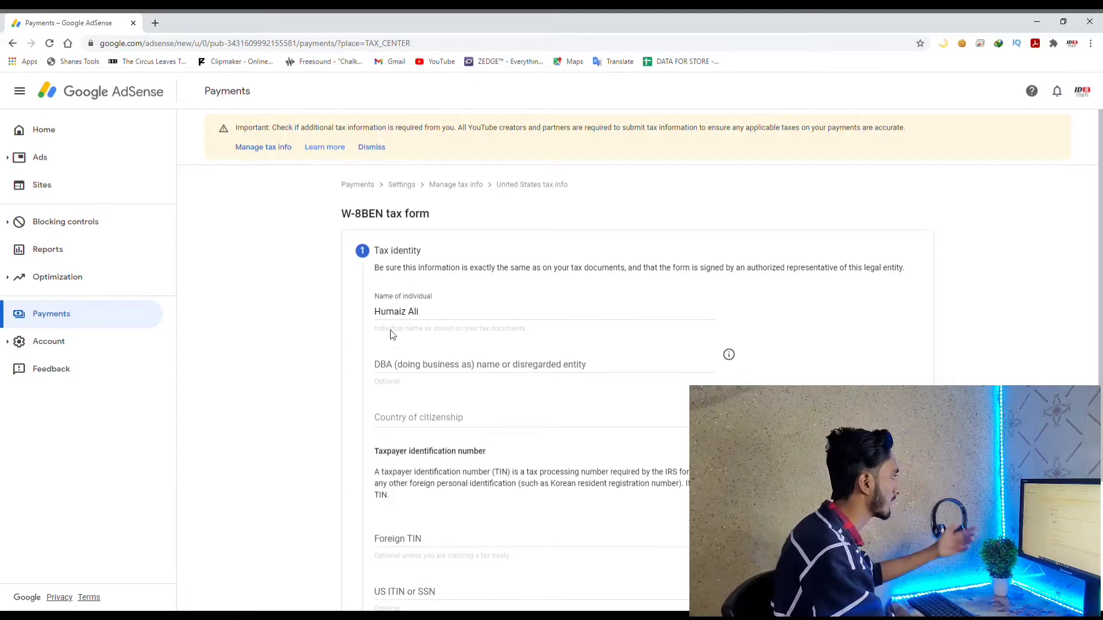
Set country of citizenship to Pakistan, add the foreign TIN, and continue to Address
click(472, 423)
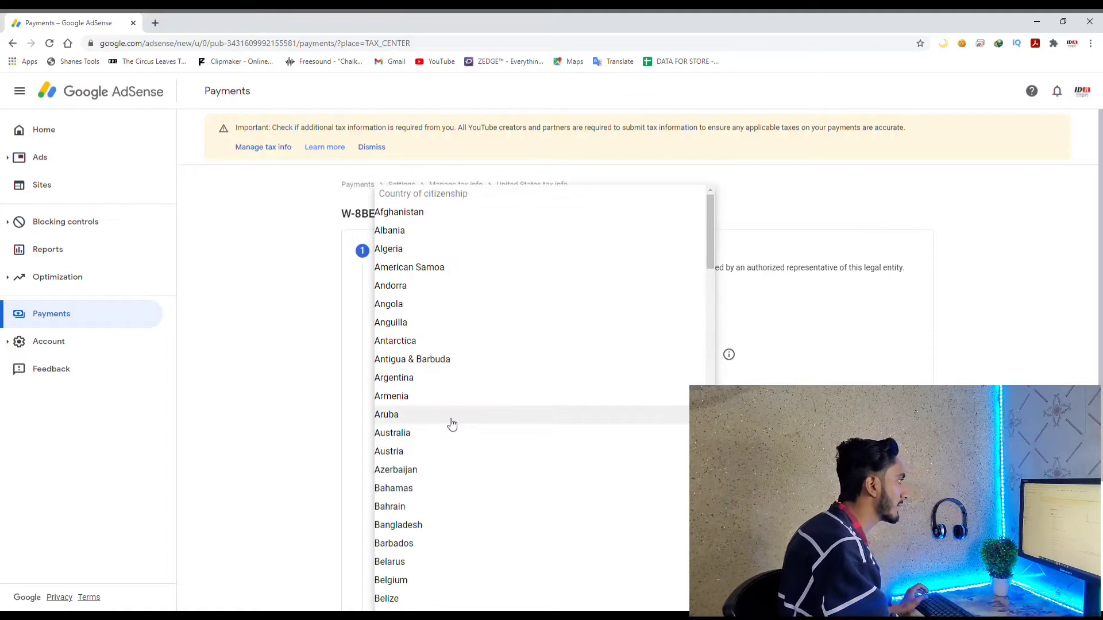
key(p)
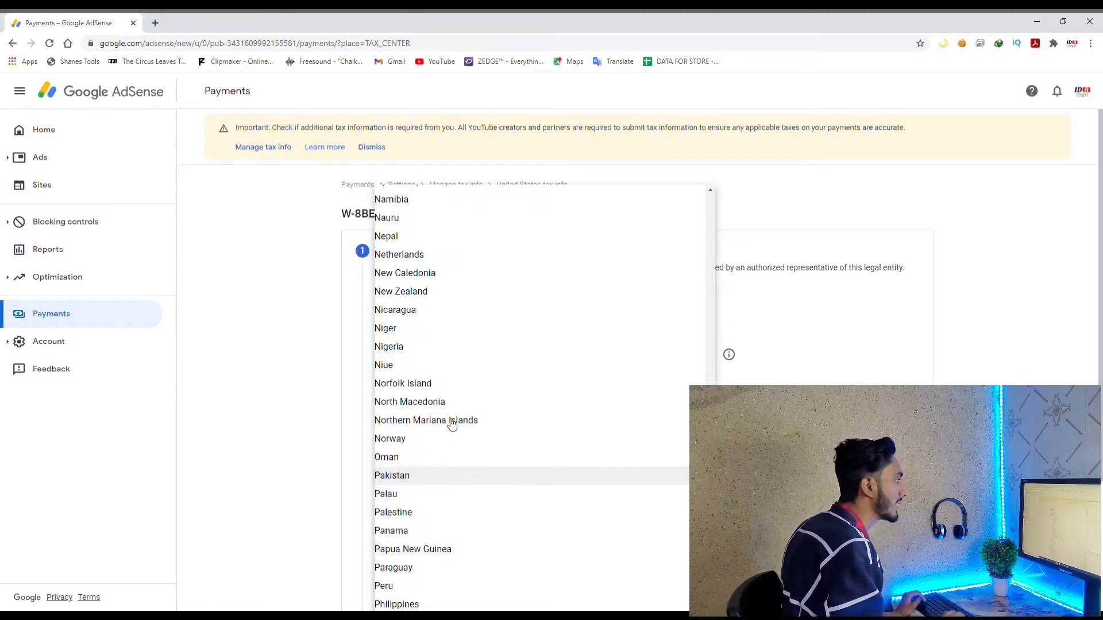
click(446, 478)
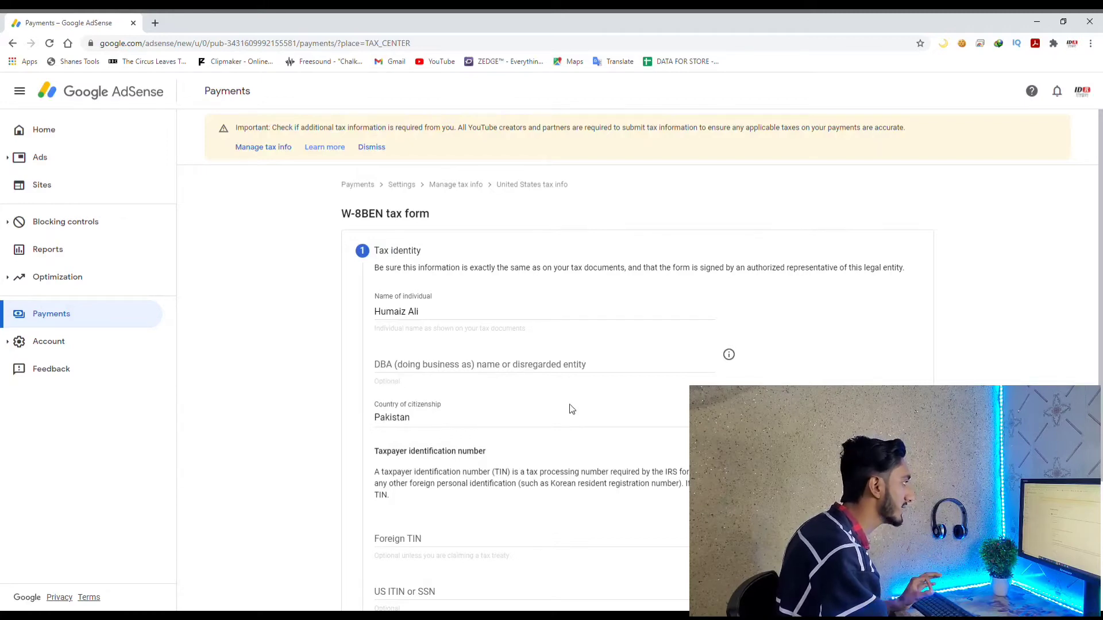
scroll(601, 475, down, 3)
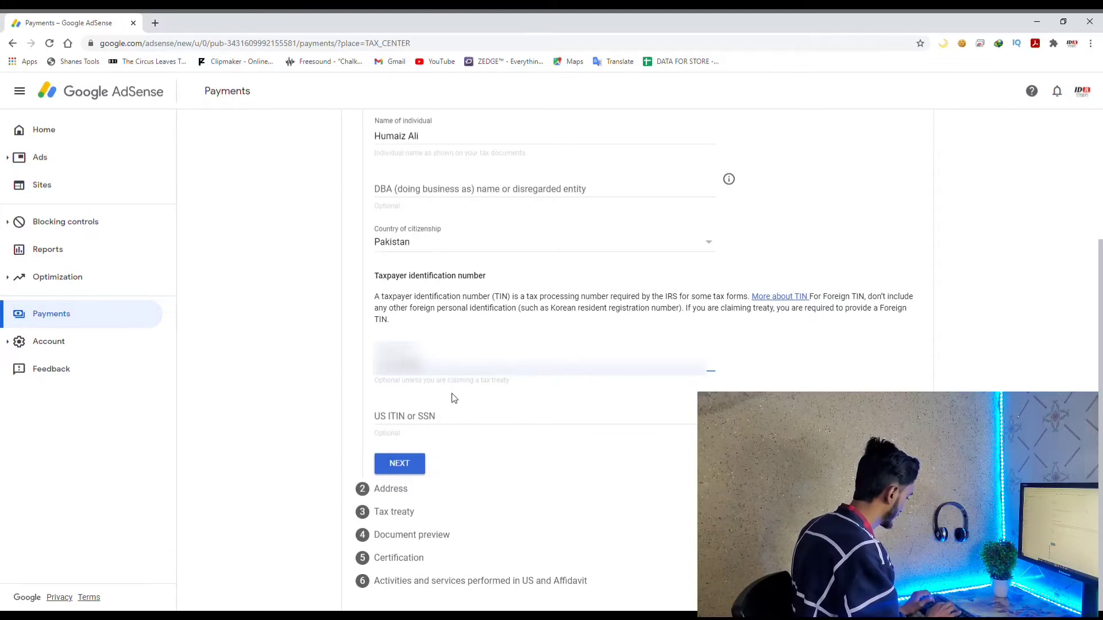
click(397, 462)
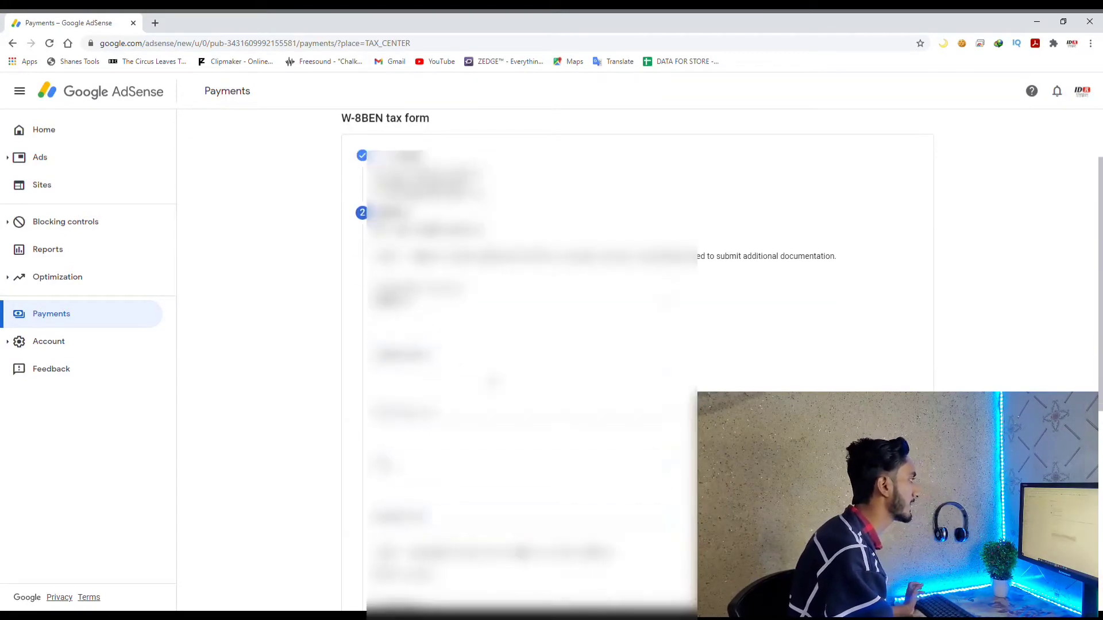
Confirm the address with mailing address same as permanent residence and proceed to Tax treaty
scroll(523, 356, down, 3)
click(386, 360)
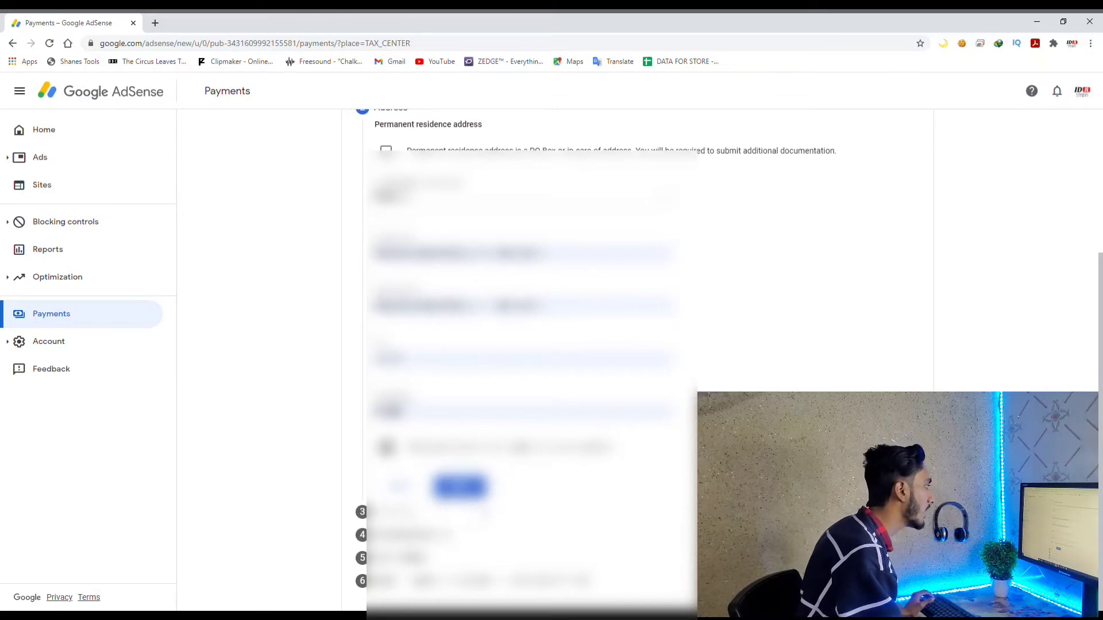
scroll(523, 345, up, 3)
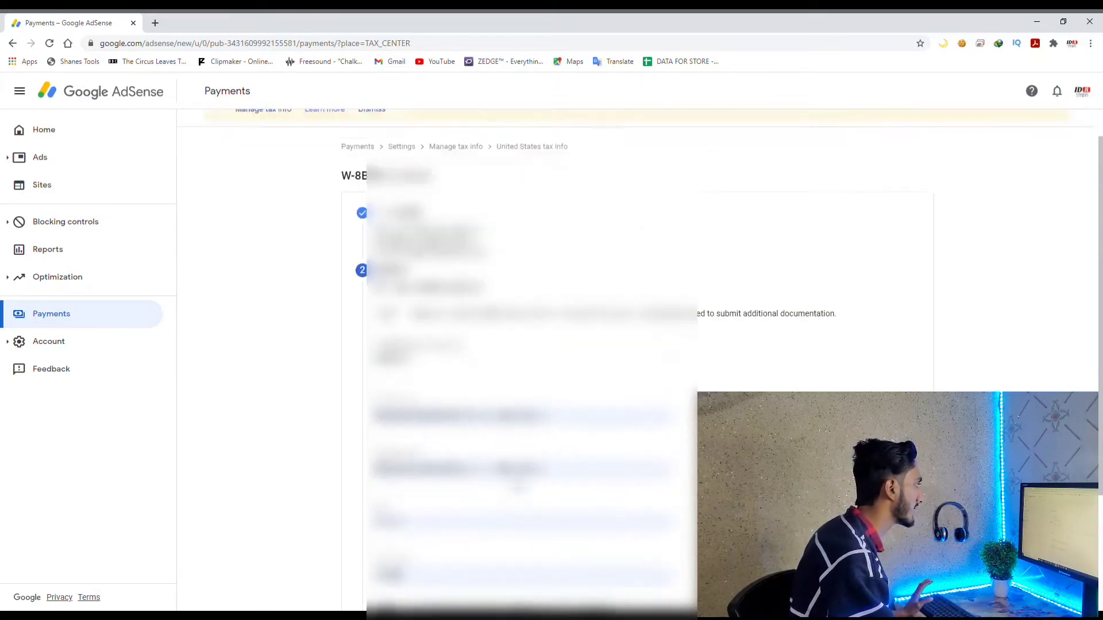
scroll(523, 344, down, 2)
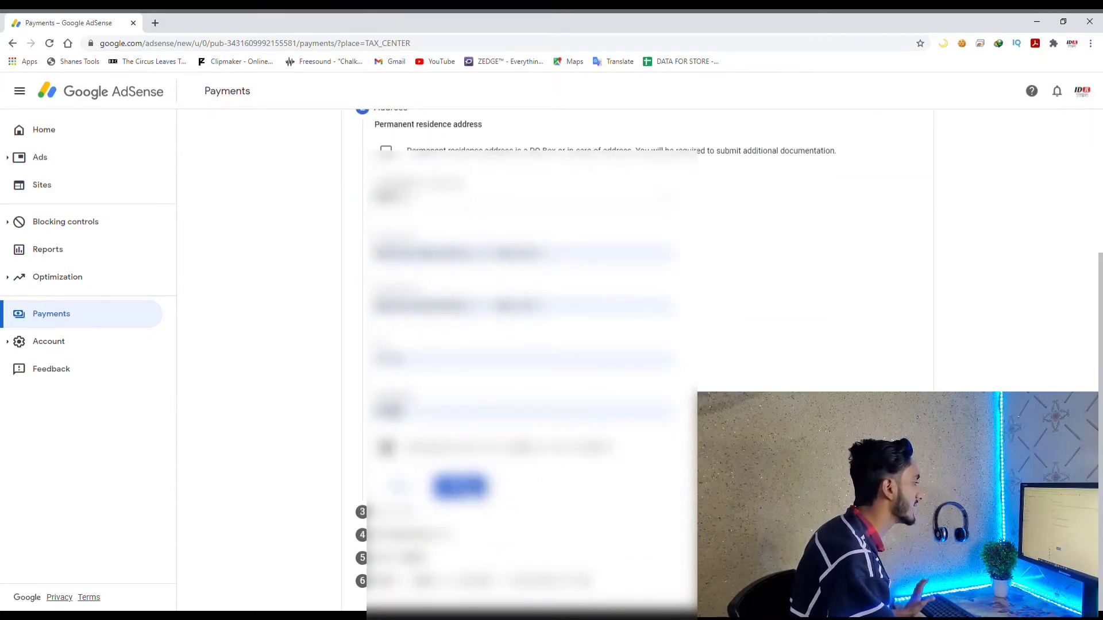
key(Return)
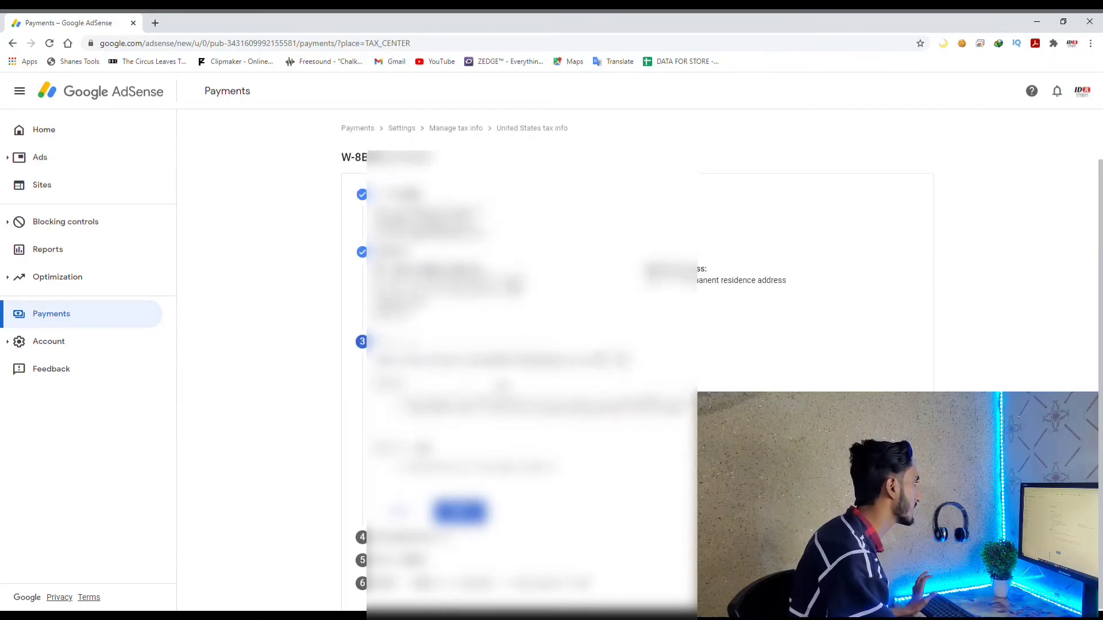
scroll(887, 331, down, 1)
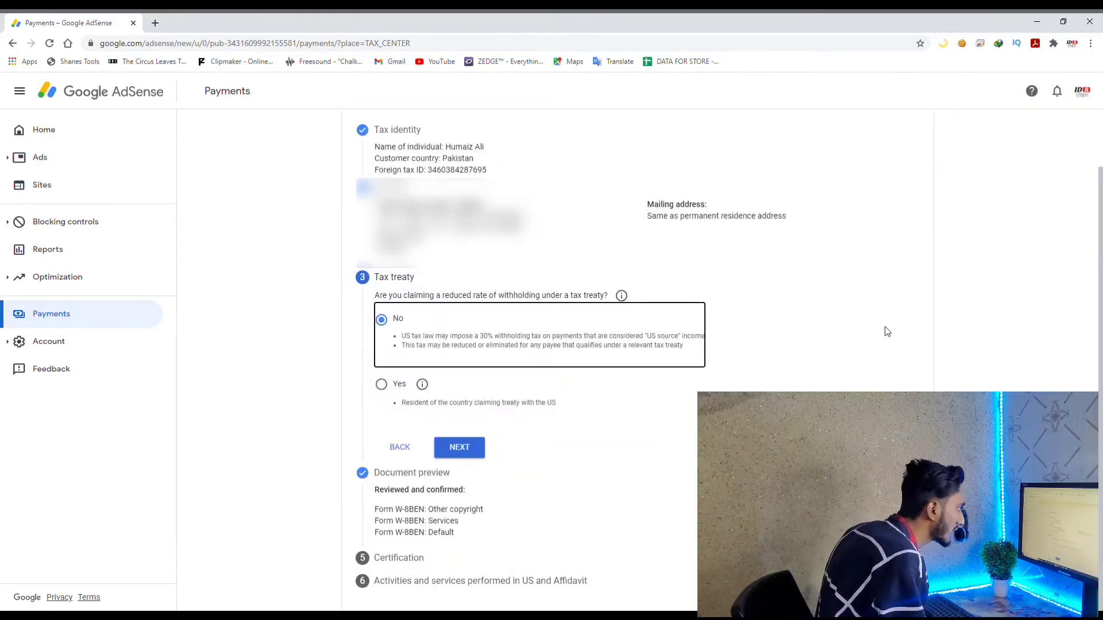
Claim tax treaty benefits with Pakistan as the treaty country
click(383, 386)
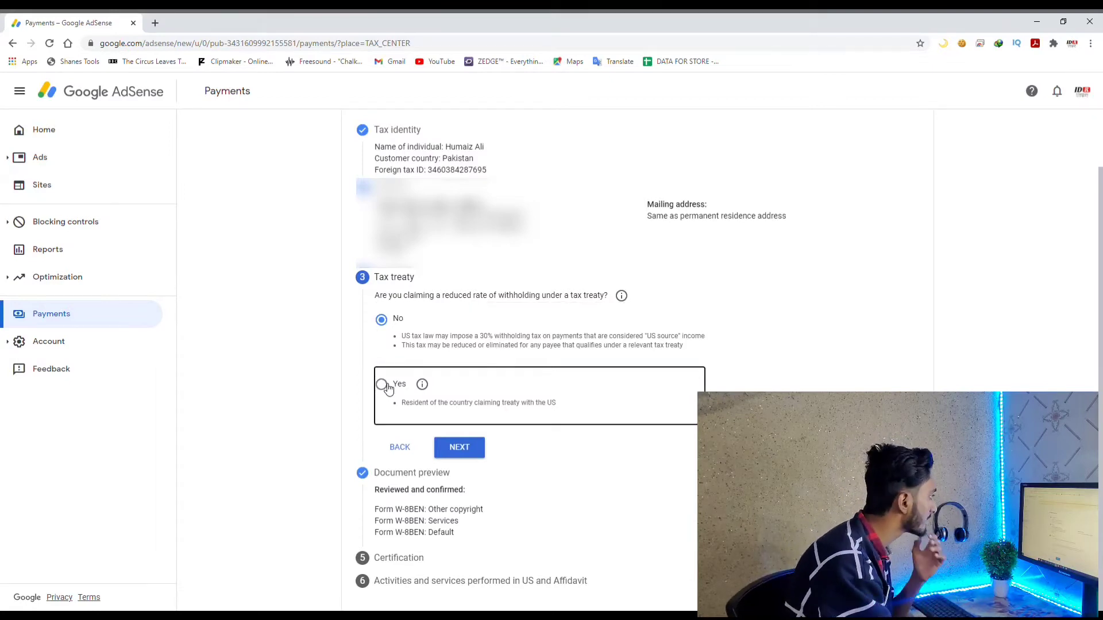
scroll(485, 446, down, 3)
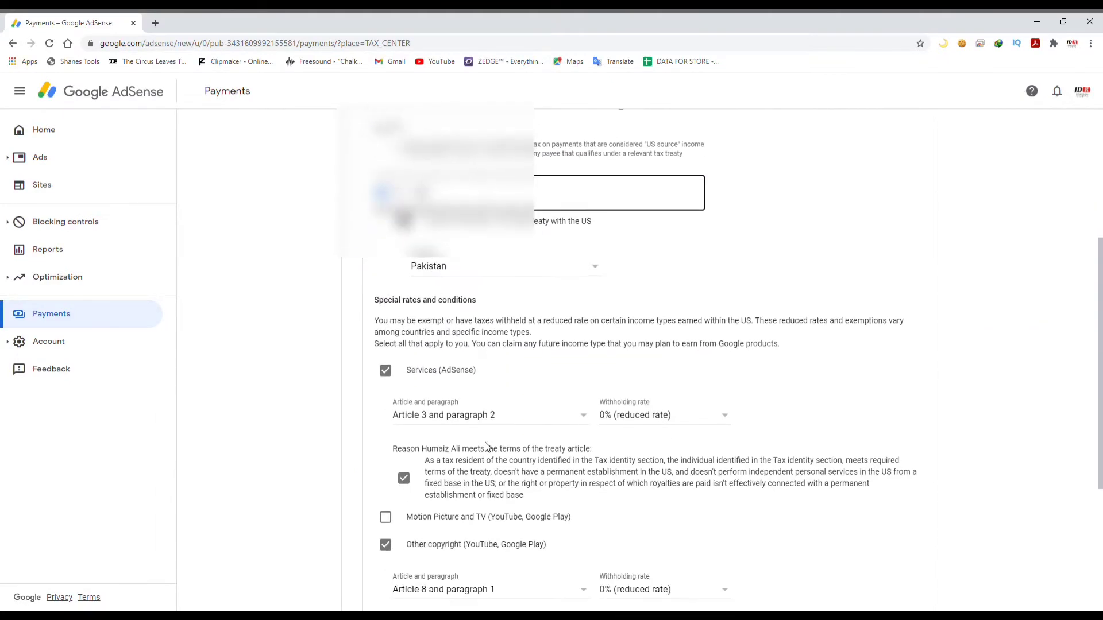
click(475, 269)
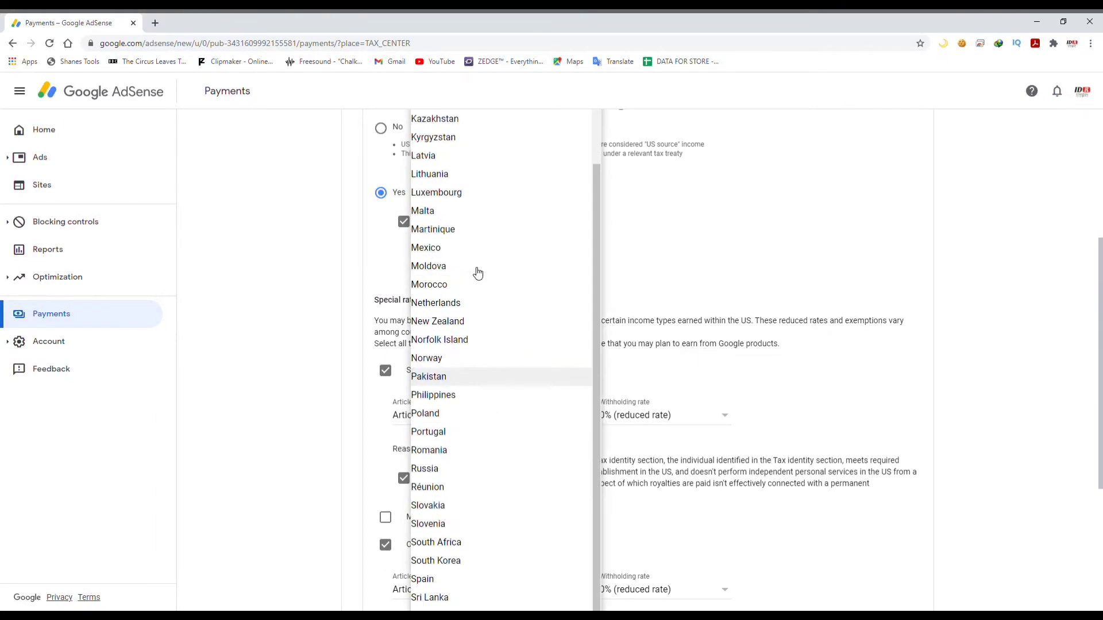
click(476, 378)
Keep 0% withholding for Services and Other copyright and save the treaty answers
scroll(428, 352, down, 2)
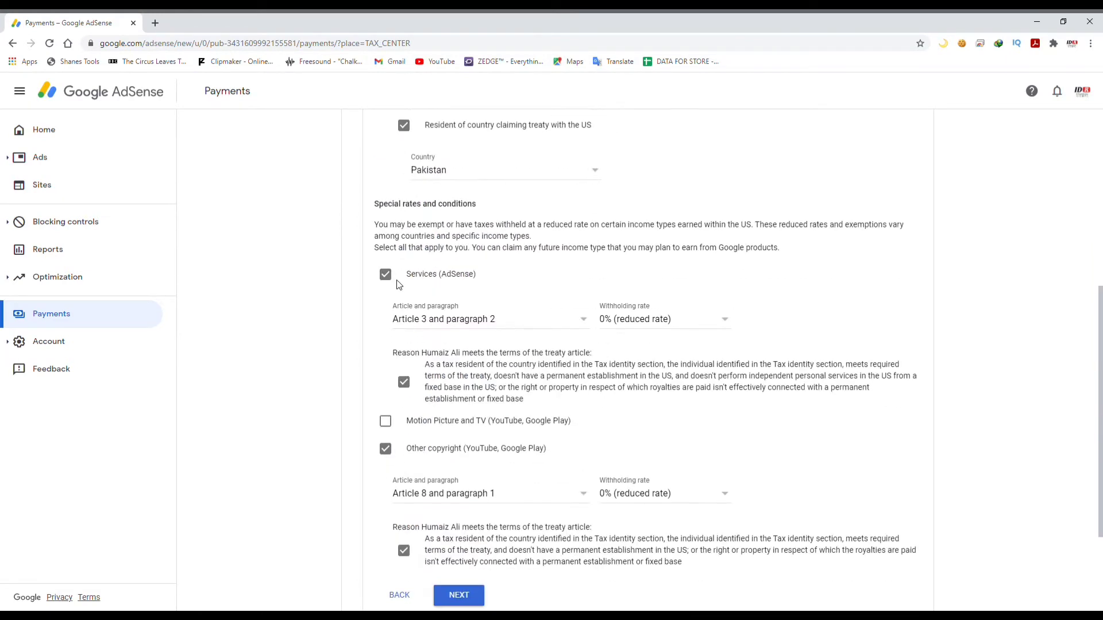
scroll(423, 342, down, 2)
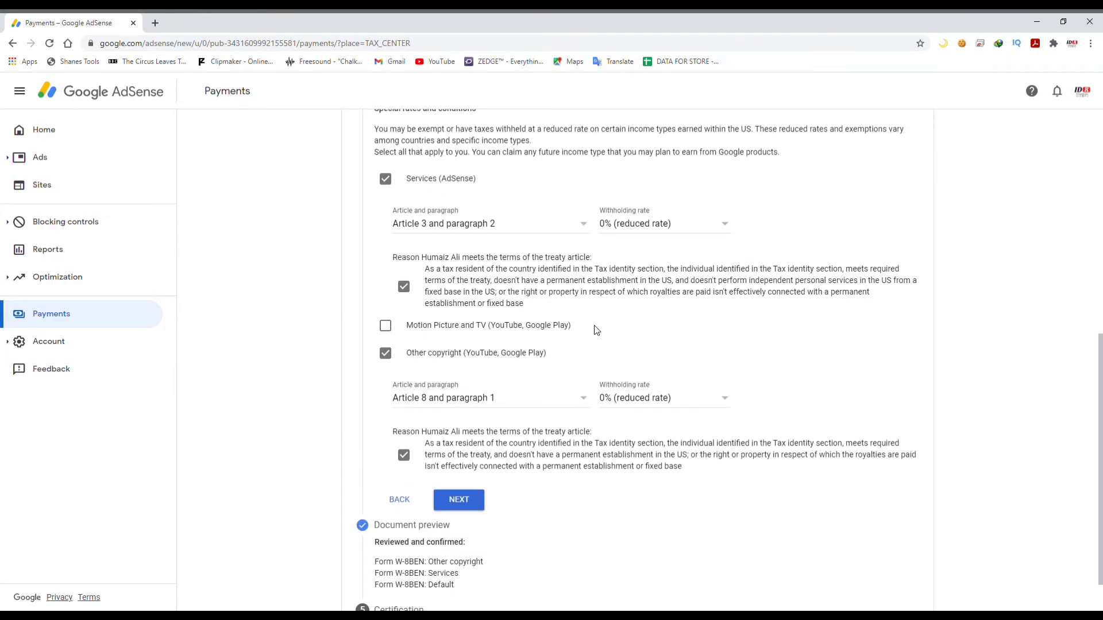
click(734, 224)
click(726, 222)
scroll(754, 217, up, 2)
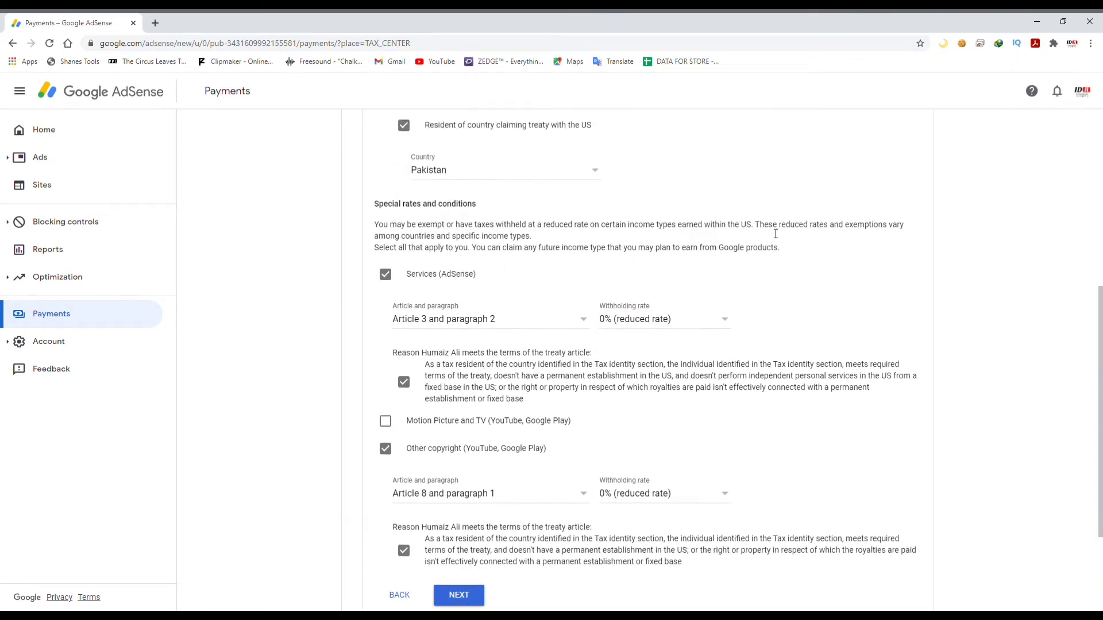
scroll(775, 236, down, 3)
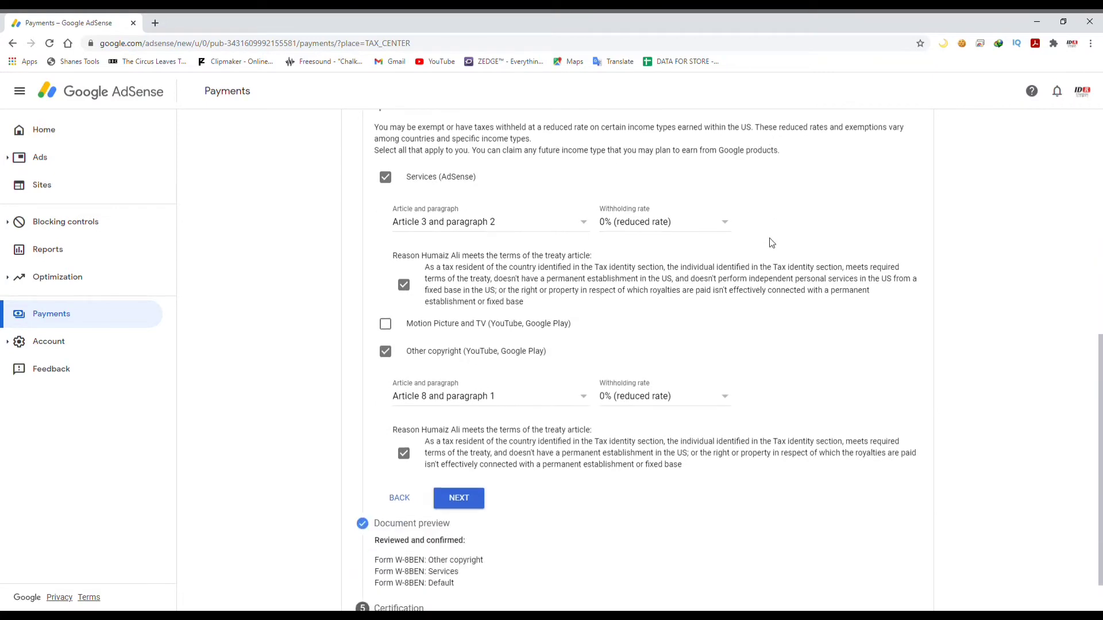
scroll(769, 298, up, 4)
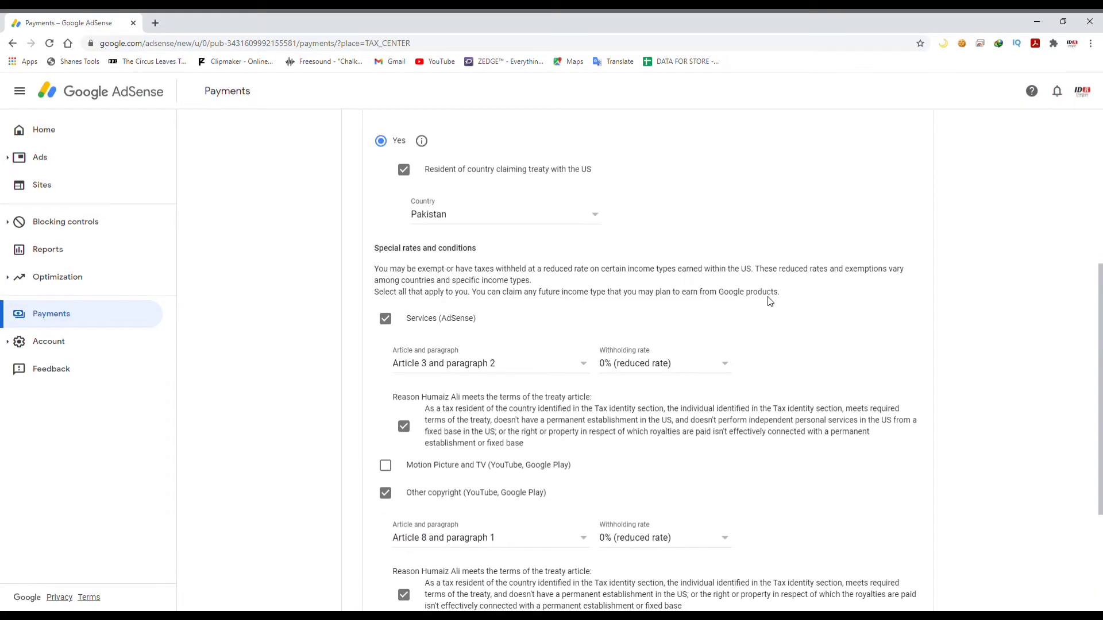
scroll(769, 300, down, 4)
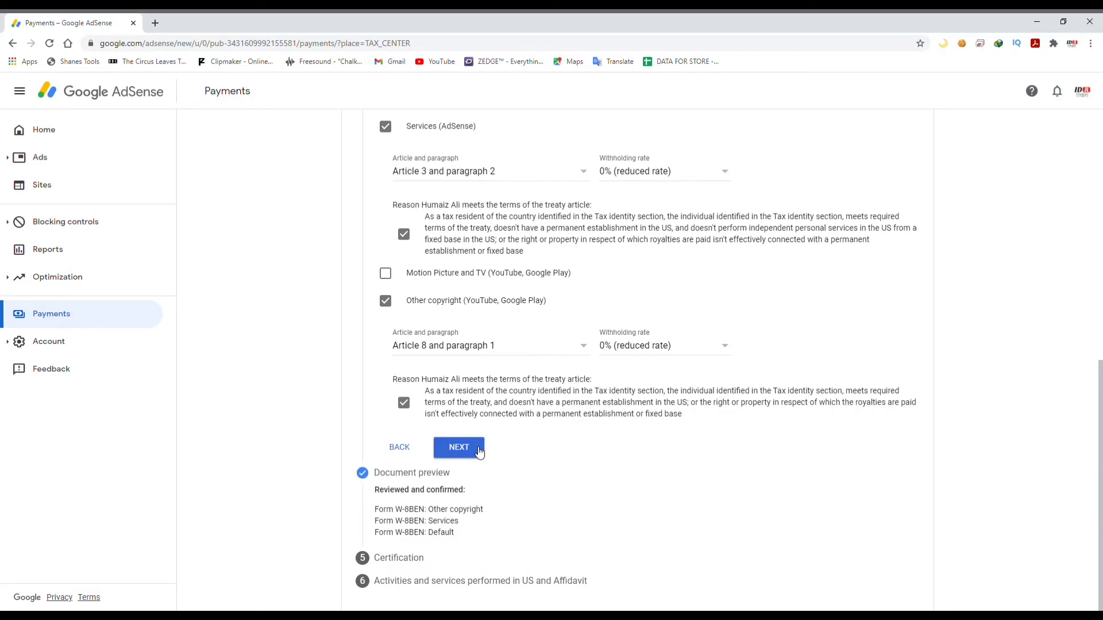
click(477, 453)
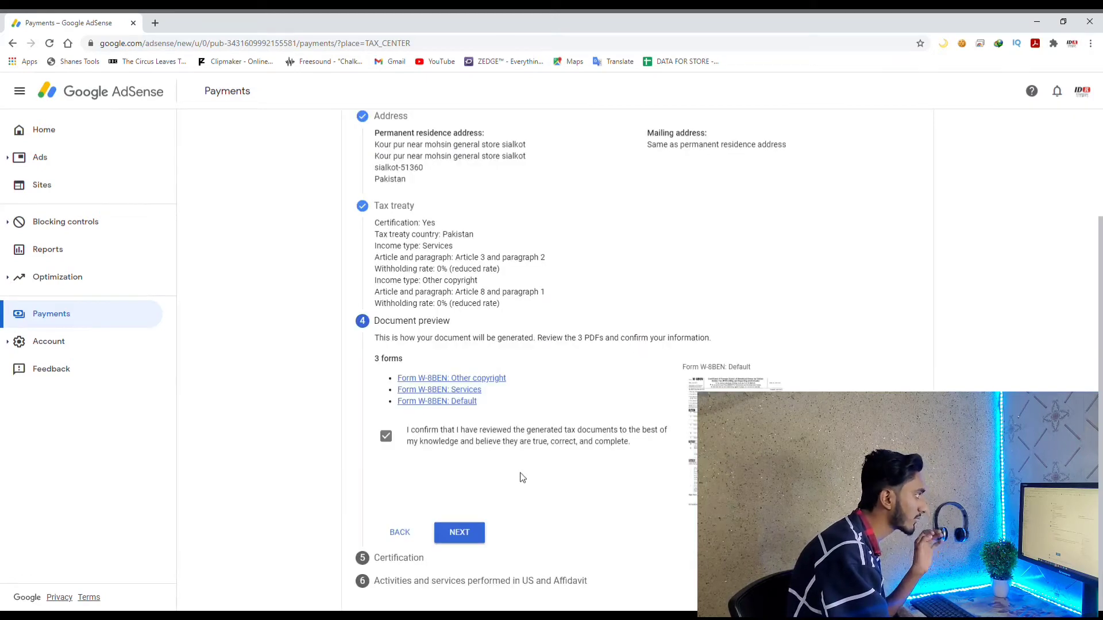
Pass the document preview and type the signer's full legal name in the certification
click(460, 533)
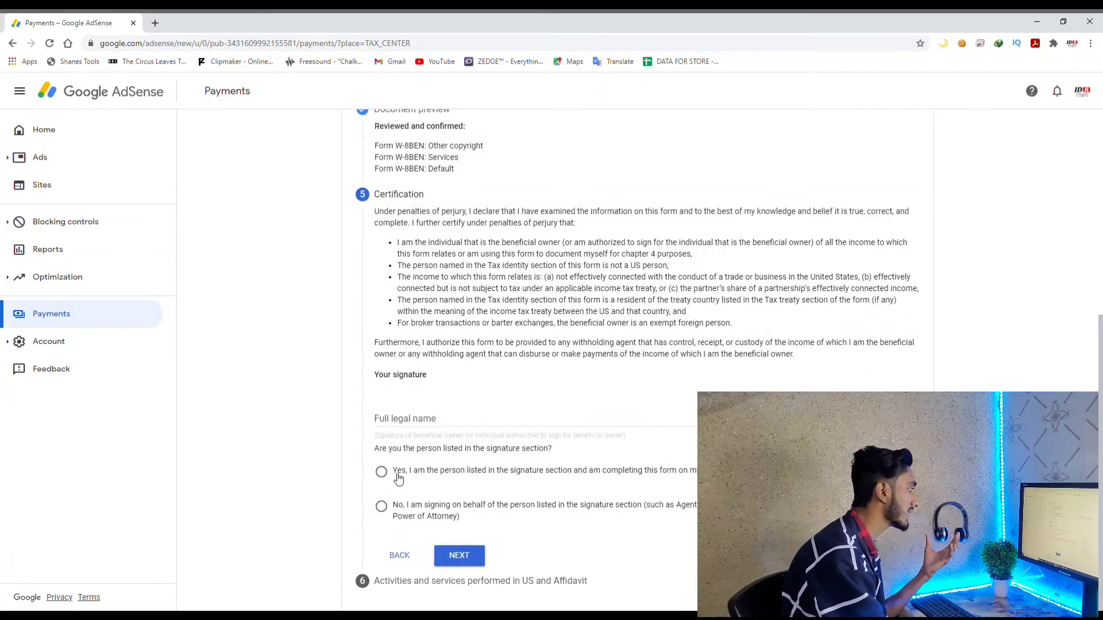
click(398, 479)
click(419, 425)
text(Humaiz AL)
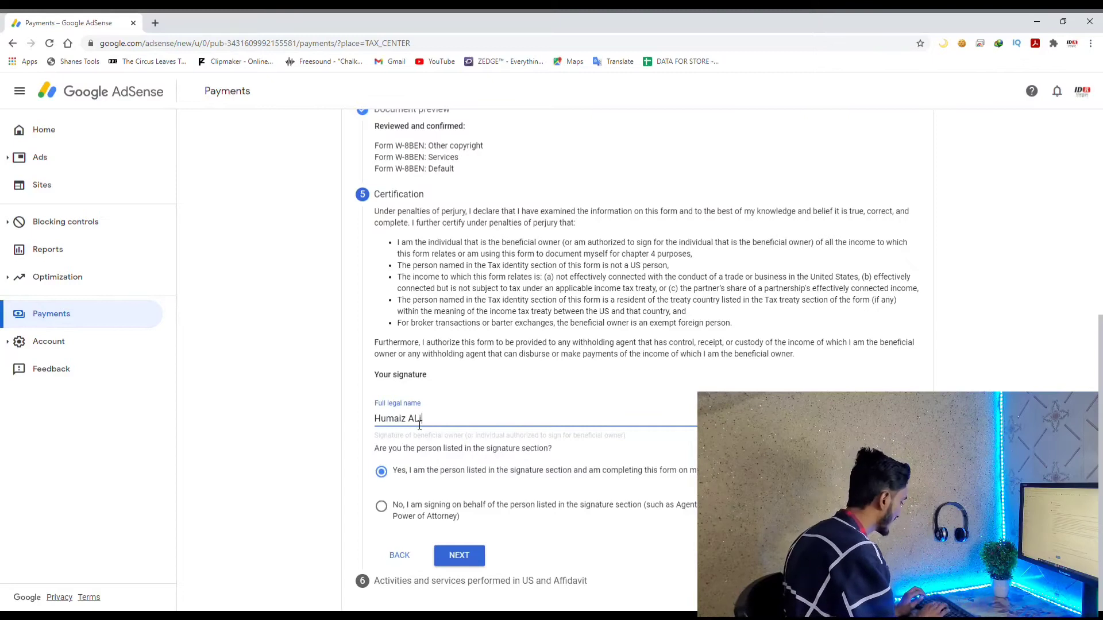
key(BackSpace)
text(aAl)
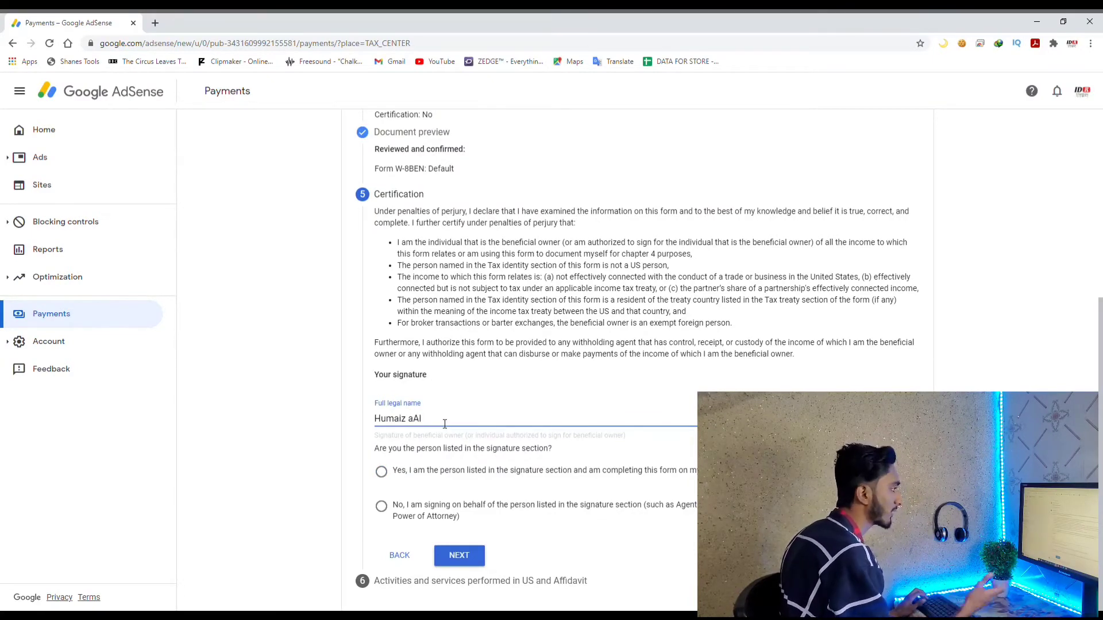
Fix the name's last word, choose 'Yes, I am the person listed', and continue
key(ctrl+BackSpace)
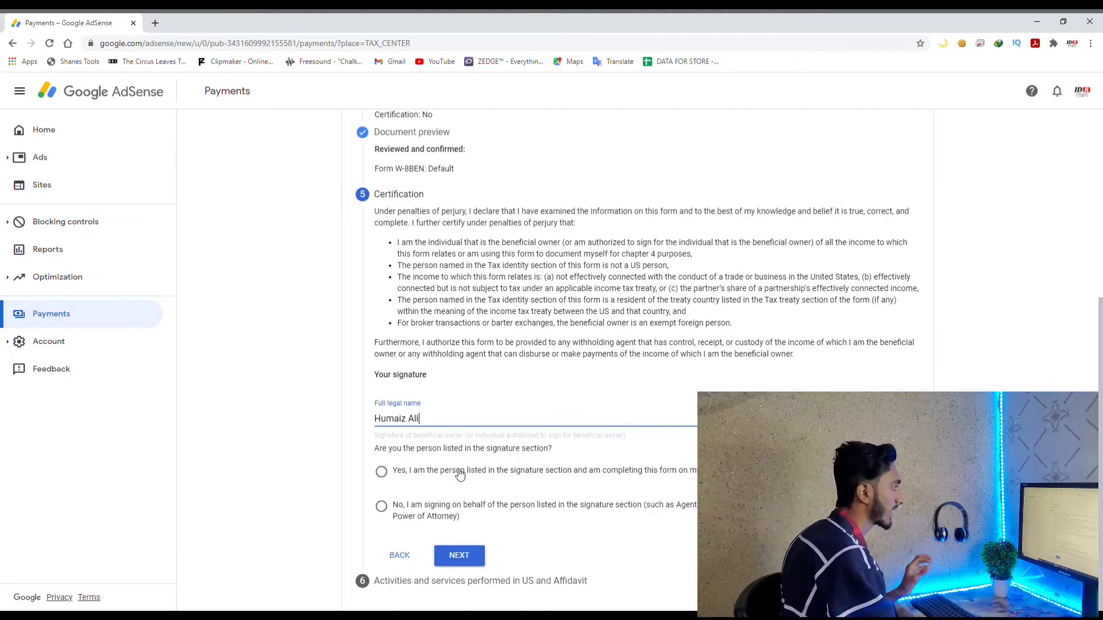
click(385, 473)
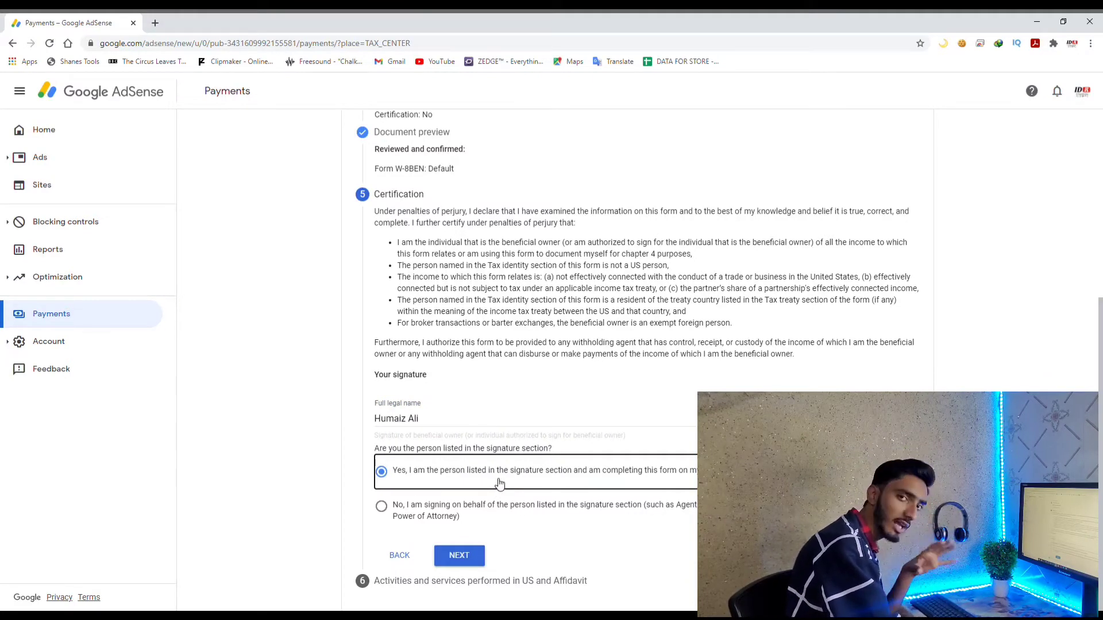
click(475, 562)
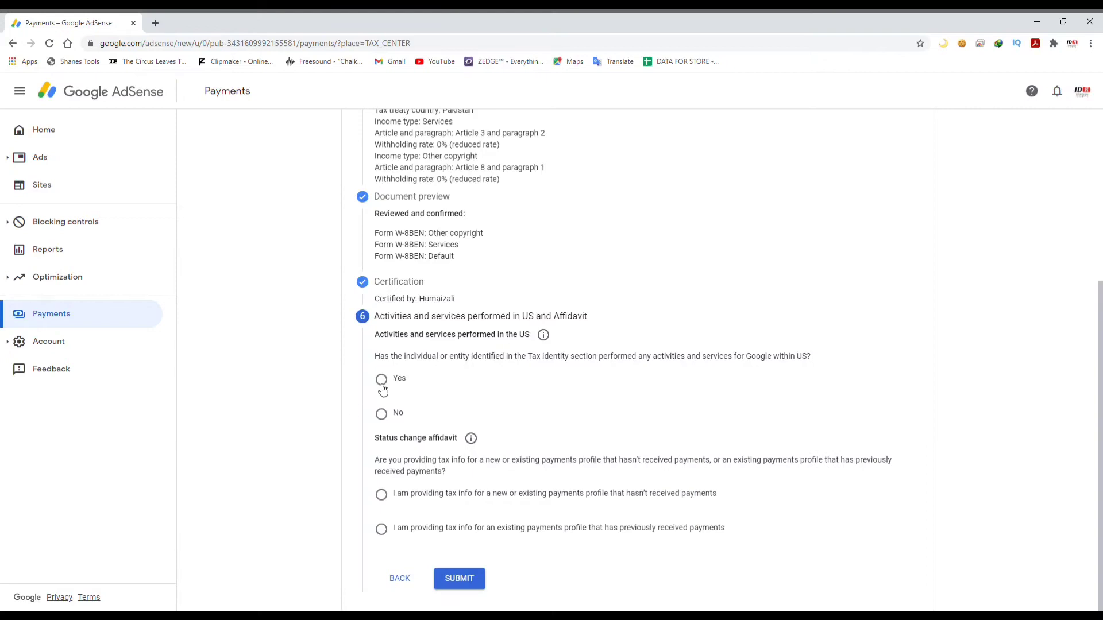
Answer Yes to US activities, choose the not-yet-paid profile affidavit, and submit
click(381, 380)
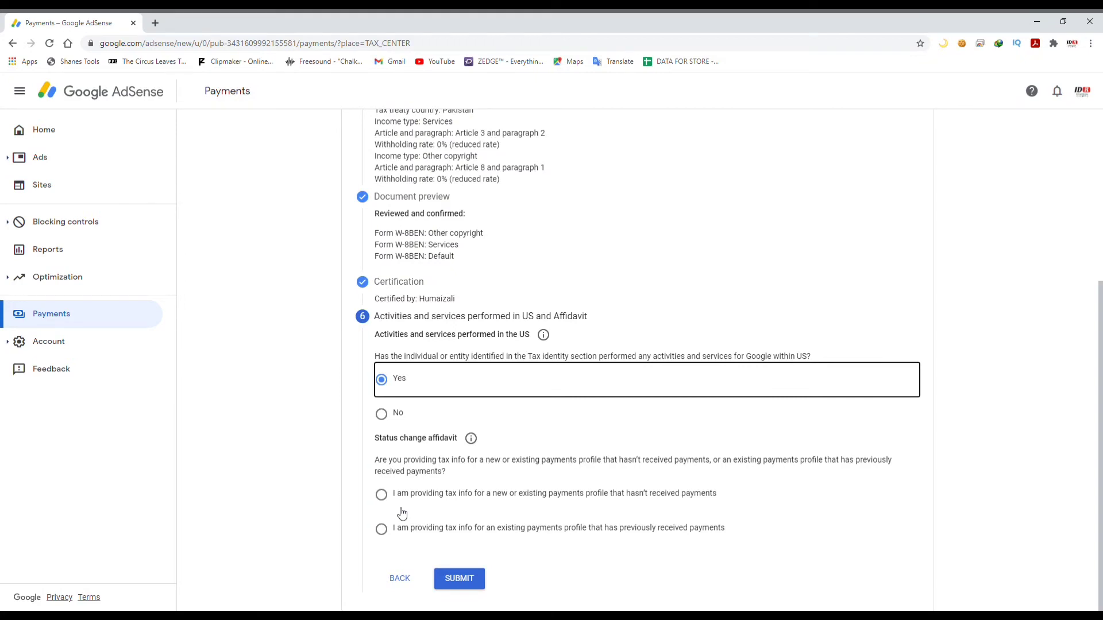
click(405, 531)
scroll(755, 485, down, 2)
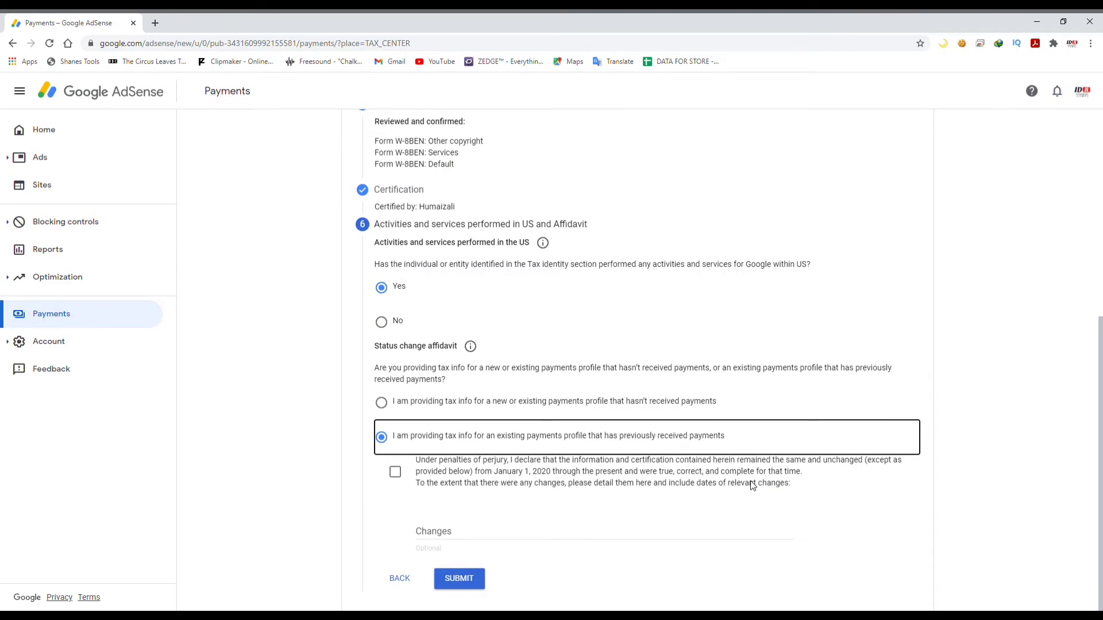
click(389, 403)
click(460, 579)
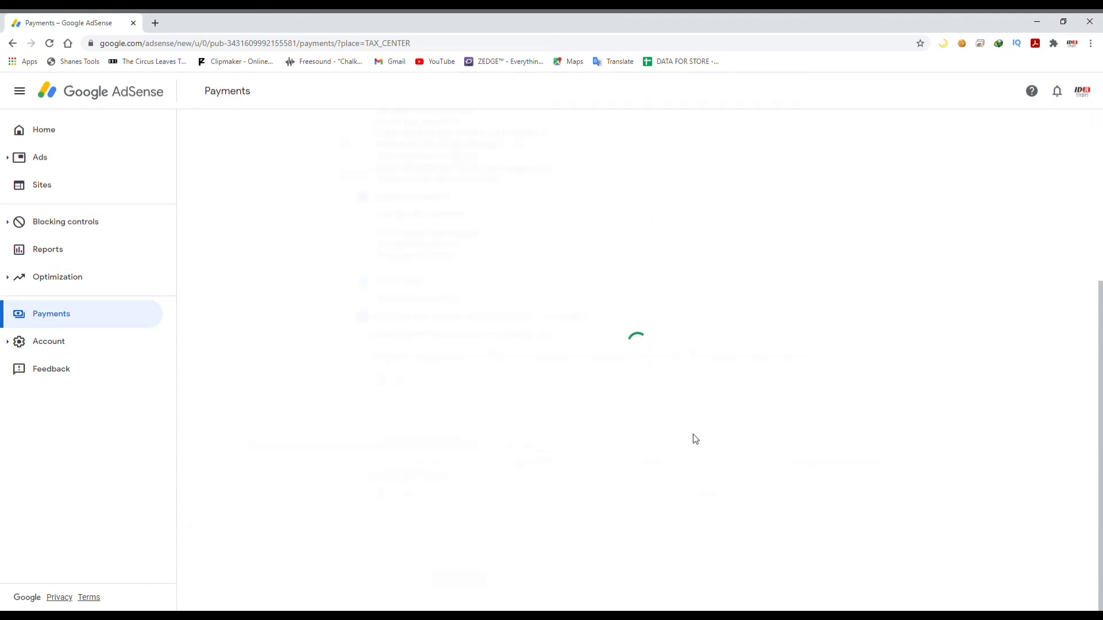